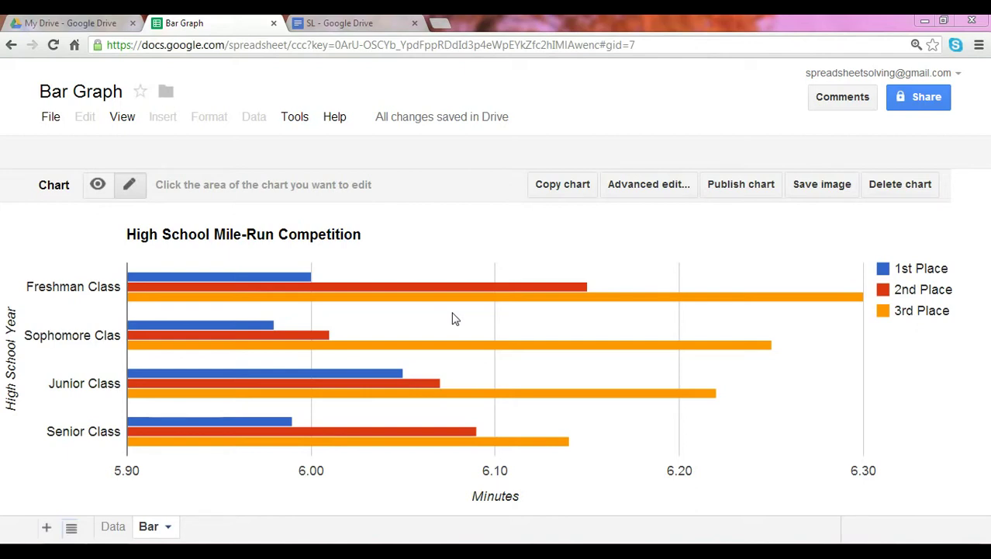
# On the Data sheet, select the Mile Run Competition table A3:D7 of class place times.
pyautogui.click(114, 529)
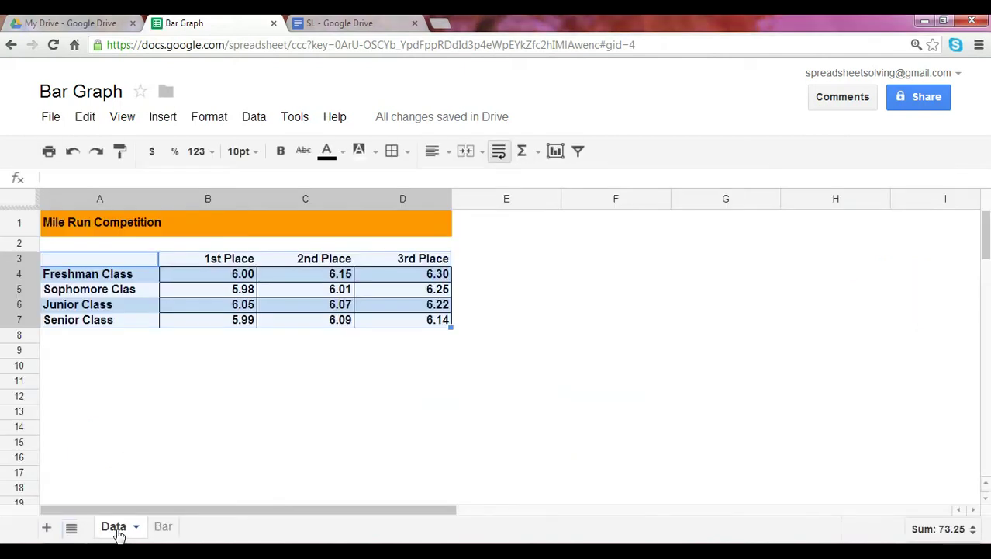
pyautogui.click(152, 397)
pyautogui.moveTo(109, 275); pyautogui.dragTo(112, 322)
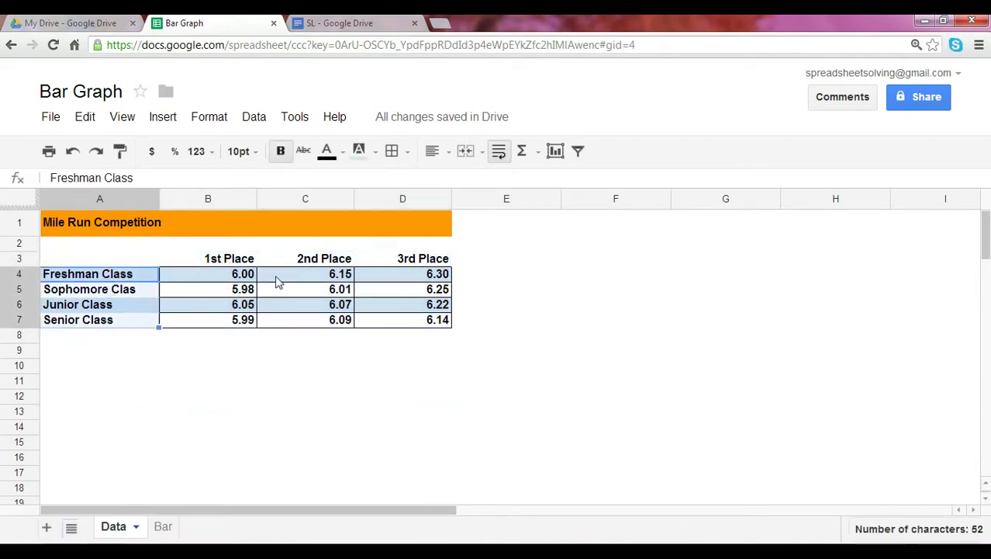
pyautogui.moveTo(233, 277); pyautogui.dragTo(412, 324)
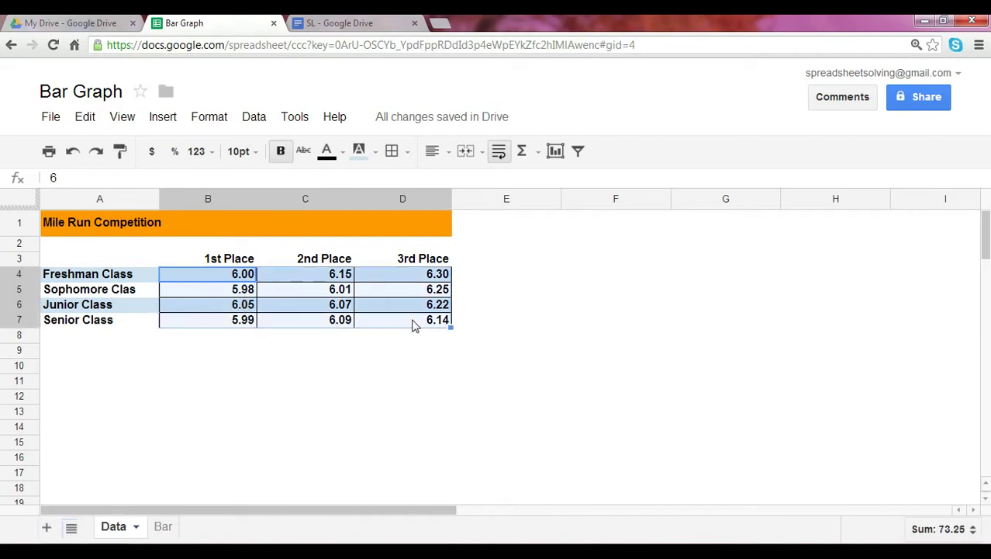
pyautogui.moveTo(128, 261); pyautogui.dragTo(433, 325)
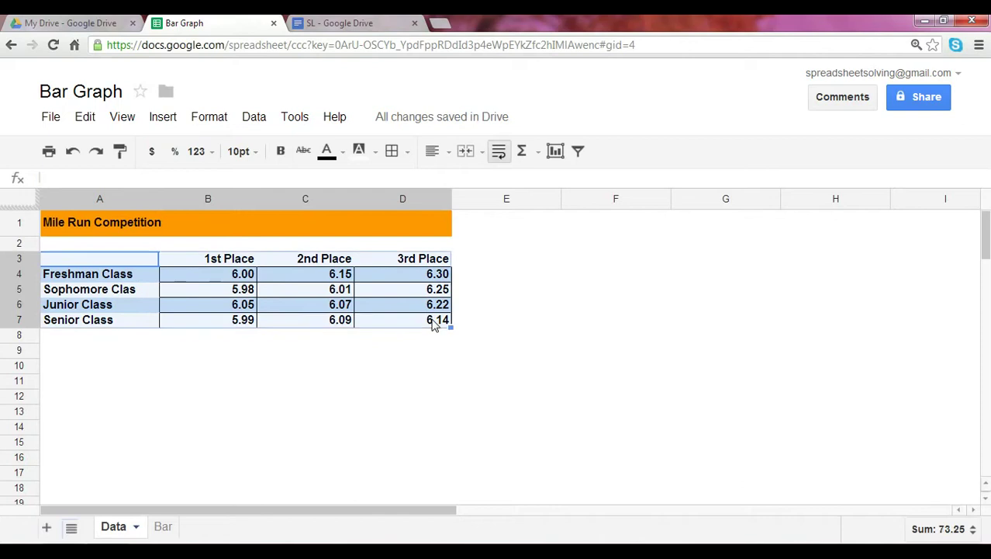
pyautogui.click(163, 117)
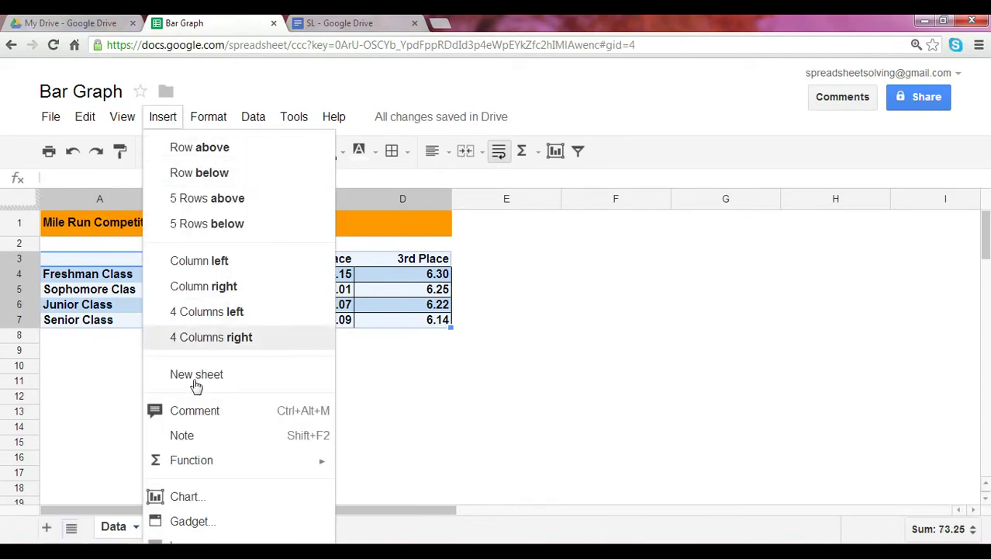
# Insert a chart from Data!A3:D7 and read the values on the horizontal bar preview.
pyautogui.click(206, 497)
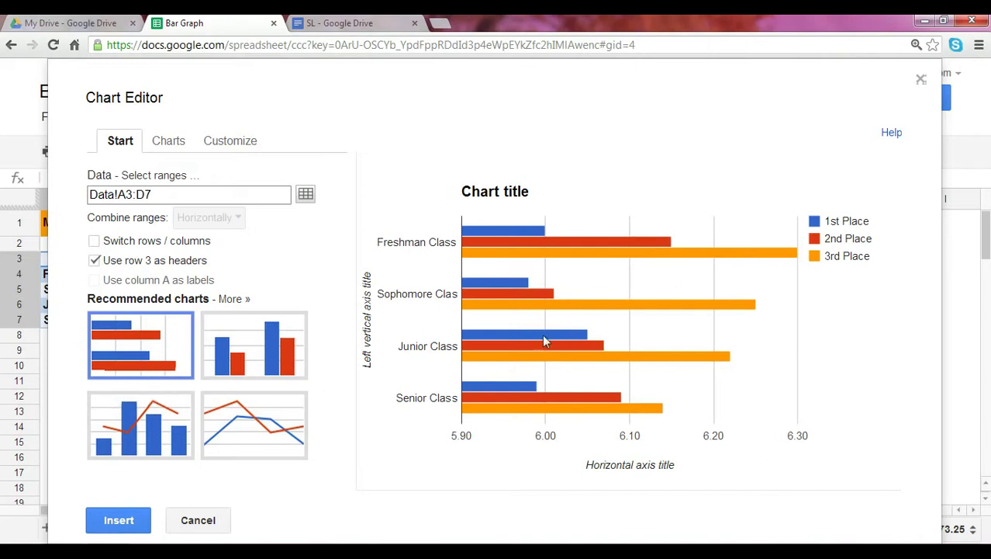
pyautogui.moveTo(543, 332)
pyautogui.moveTo(518, 274)
pyautogui.moveTo(552, 244)
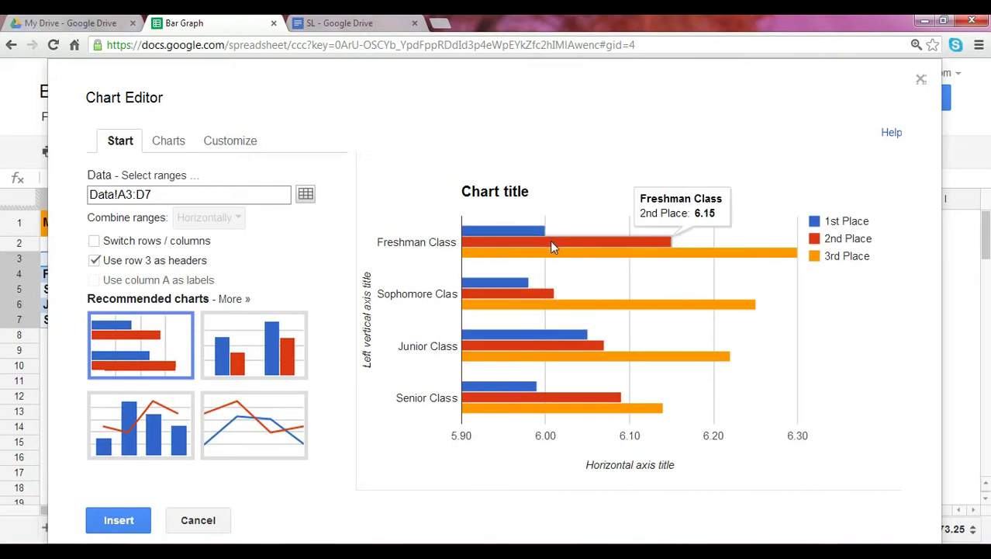
pyautogui.moveTo(560, 261)
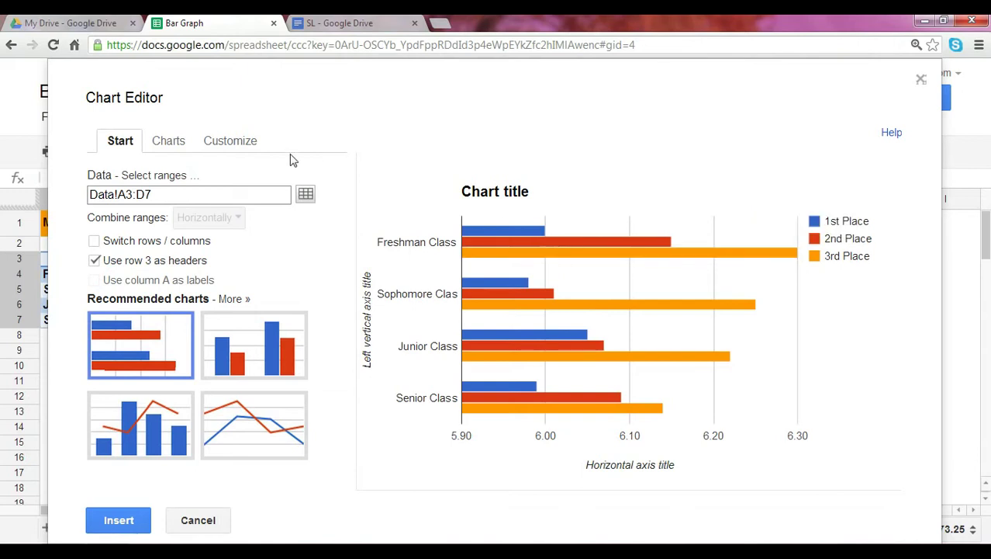
# Review the chart title text and legend position options under Customize.
pyautogui.click(250, 148)
pyautogui.moveTo(177, 250); pyautogui.dragTo(89, 259)
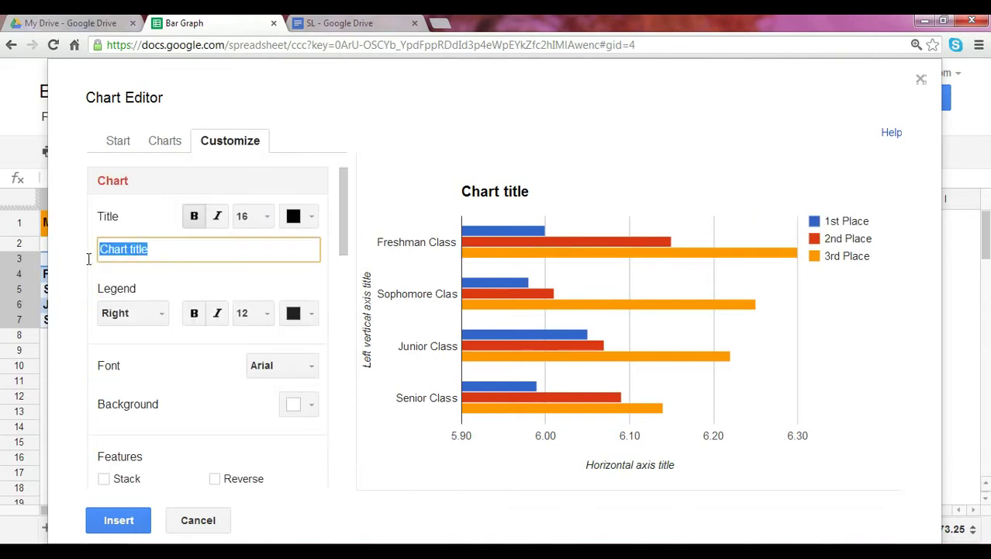
pyautogui.click(155, 314)
pyautogui.moveTo(345, 235); pyautogui.dragTo(347, 314)
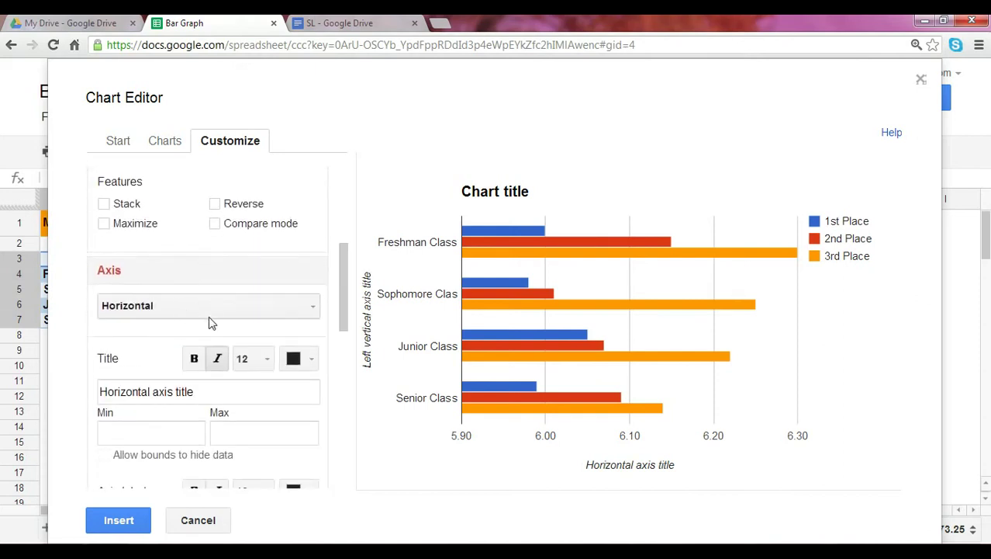
# Check the left vertical axis settings, then close the Chart Editor without inserting a chart.
pyautogui.click(302, 306)
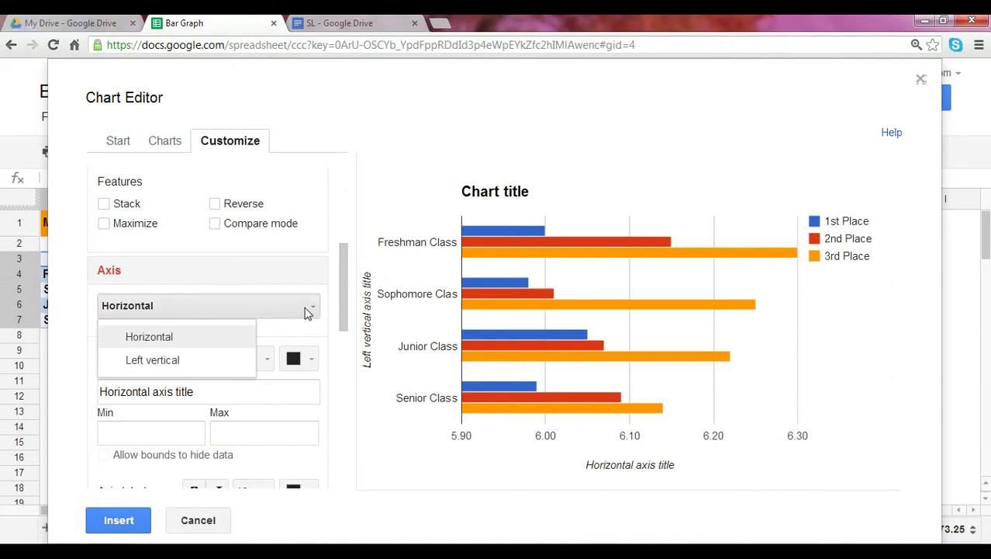
pyautogui.click(200, 360)
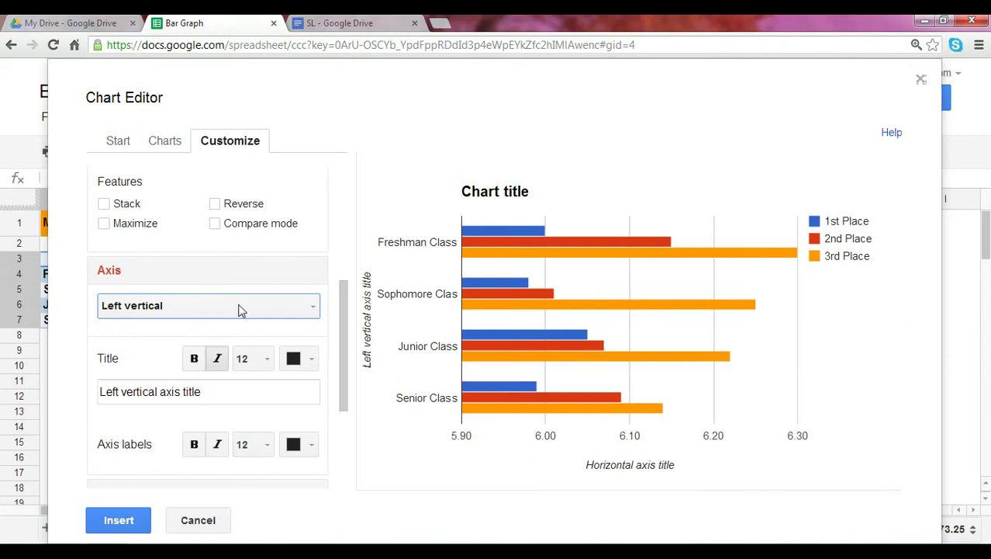
pyautogui.moveTo(341, 307); pyautogui.dragTo(343, 386)
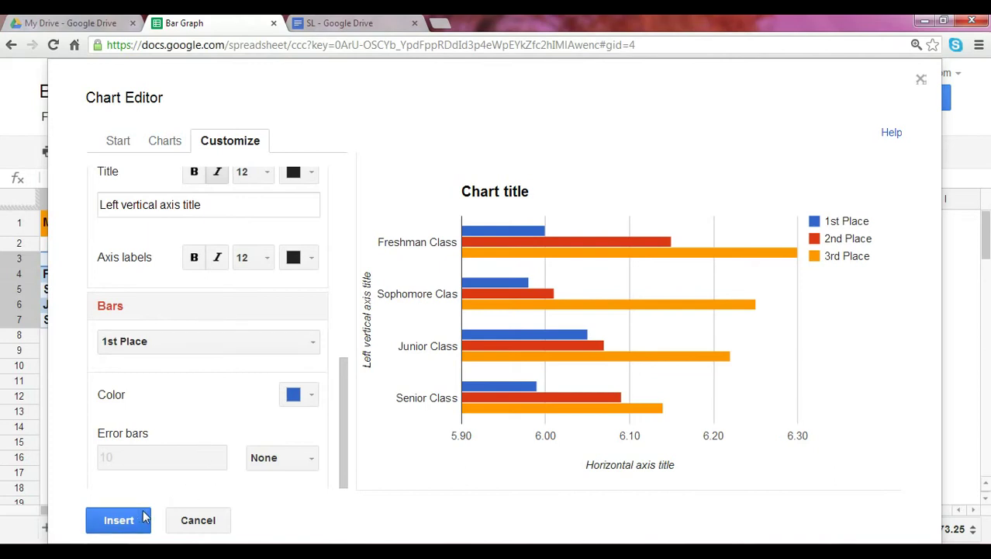
pyautogui.click(921, 82)
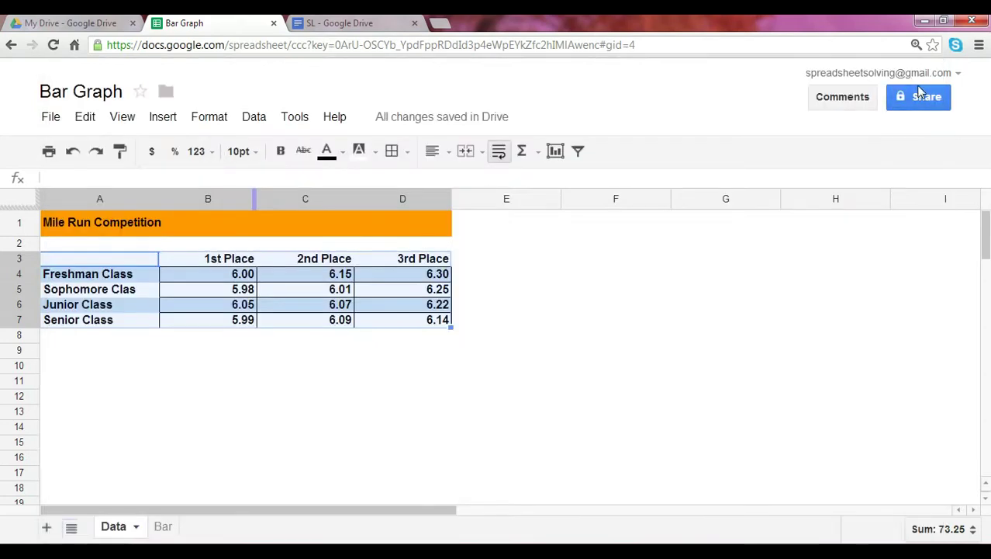
# Switch to the Bar sheet.
pyautogui.click(159, 526)
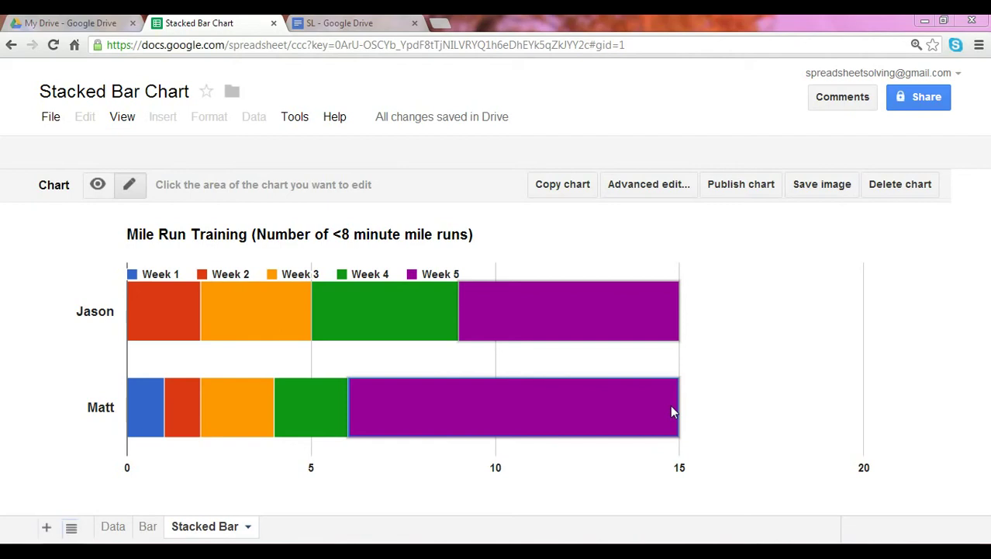
# Compare the grouped Bar and Stacked Bar training charts, then return to the Data sheet.
pyautogui.click(146, 527)
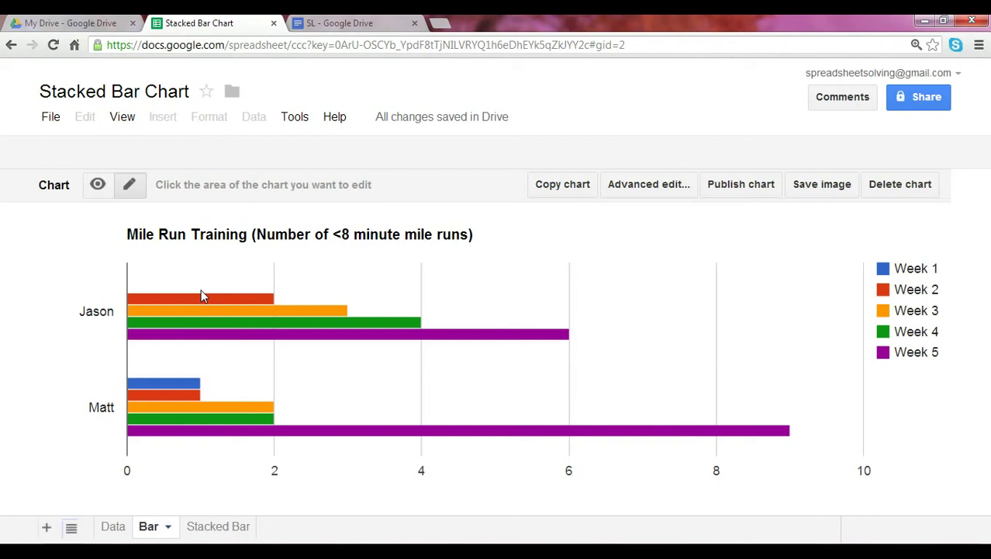
pyautogui.click(211, 531)
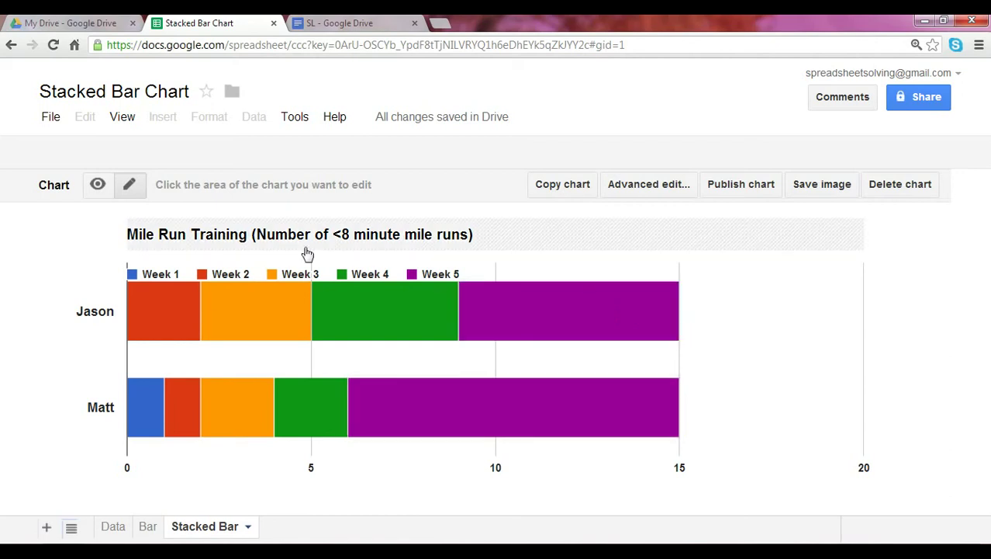
pyautogui.click(147, 526)
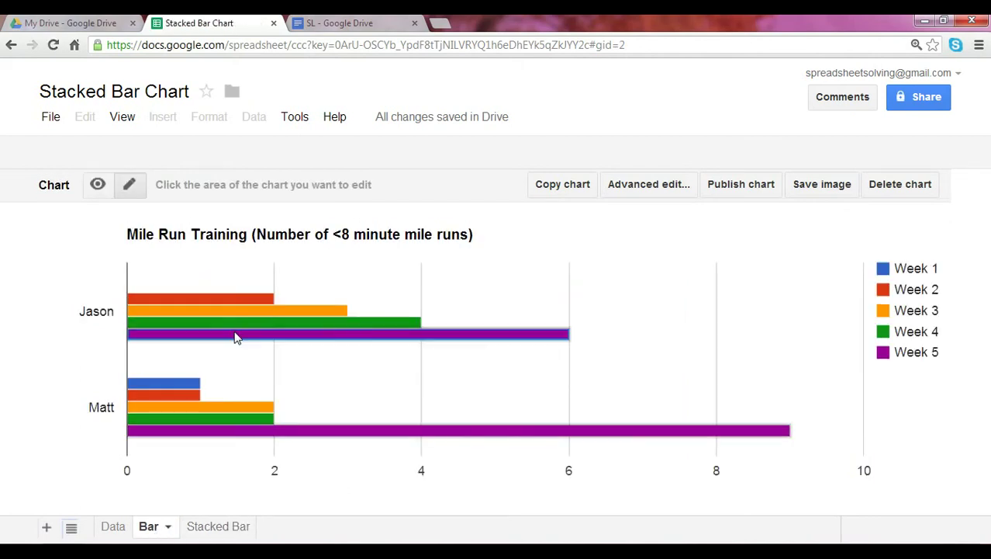
pyautogui.click(111, 531)
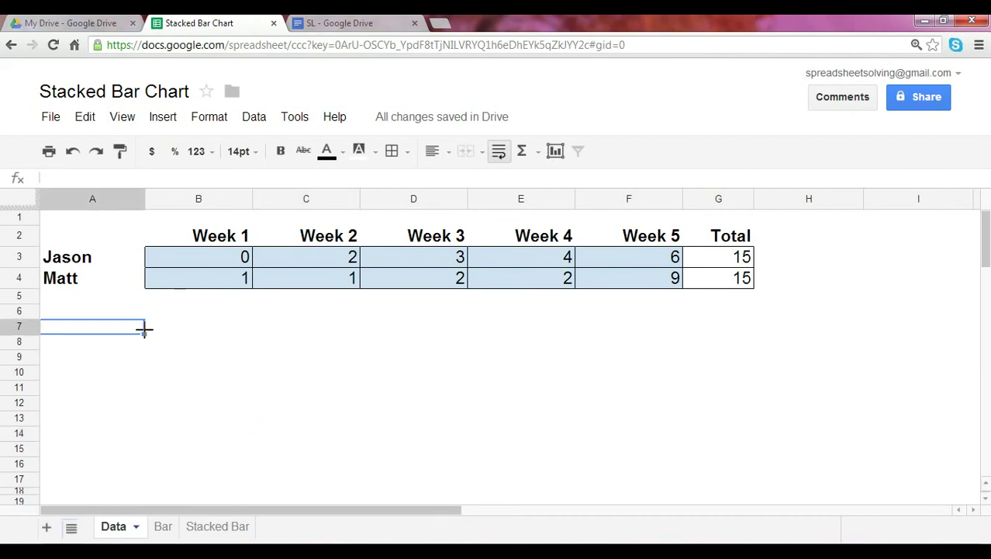
# Select A2:F4, the runners' names and Week 1–5 counts, excluding the Total column.
pyautogui.moveTo(104, 239); pyautogui.dragTo(133, 279)
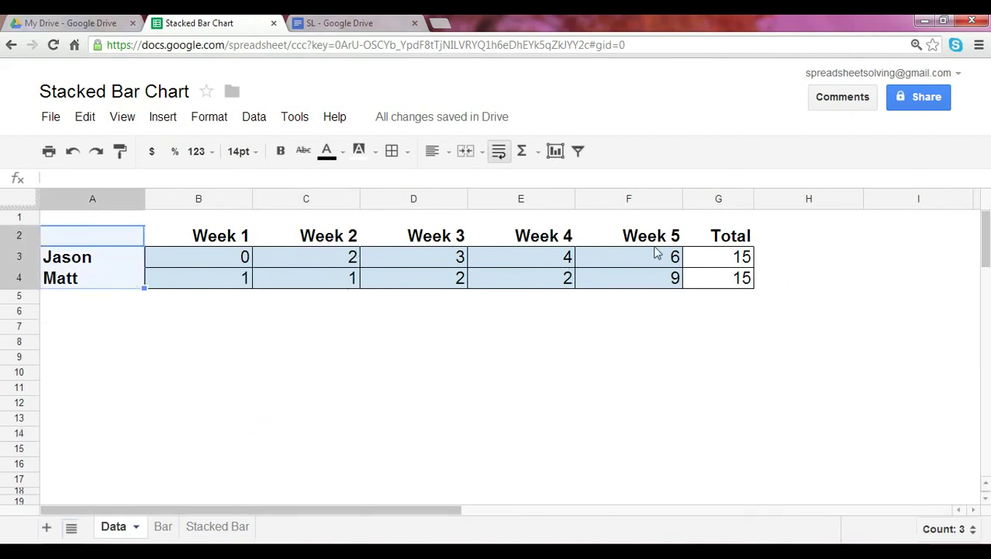
pyautogui.click(152, 282)
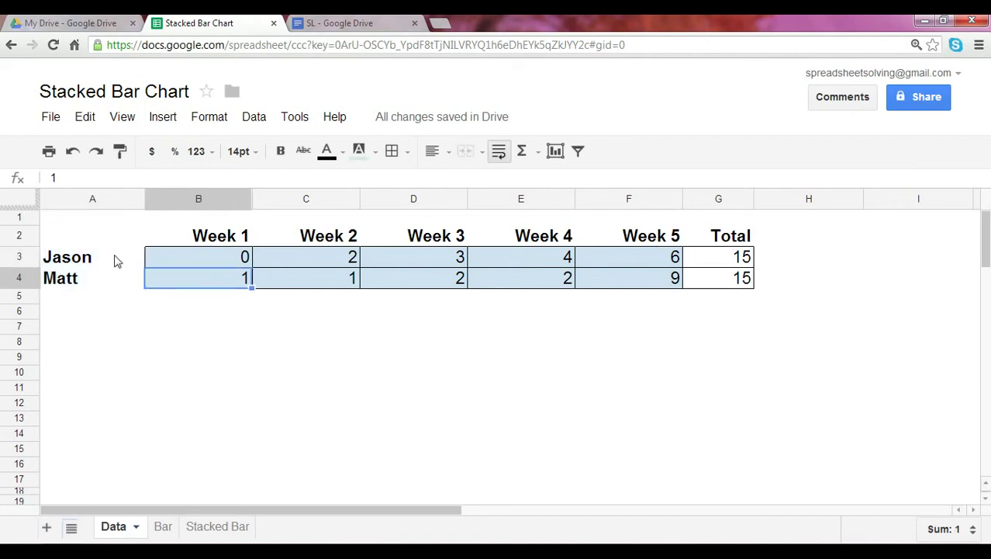
pyautogui.moveTo(122, 239)
pyautogui.mouseDown()
pyautogui.moveTo(626, 253)
pyautogui.moveTo(664, 275)
pyautogui.moveTo(632, 283)
pyautogui.mouseUp()
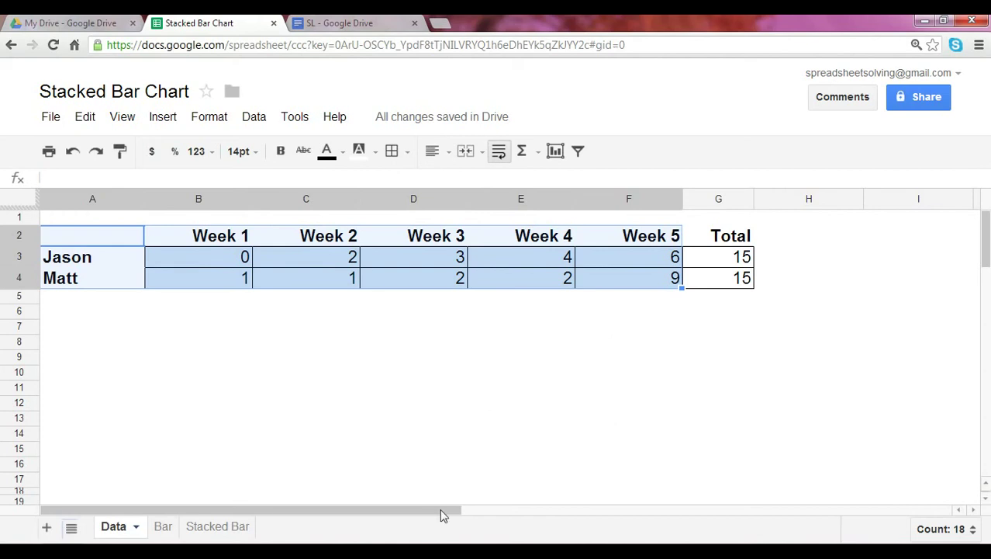
pyautogui.moveTo(115, 244); pyautogui.dragTo(658, 294)
# Insert a chart from A2:F4 and change its type to a stacked bar chart.
pyautogui.click(172, 118)
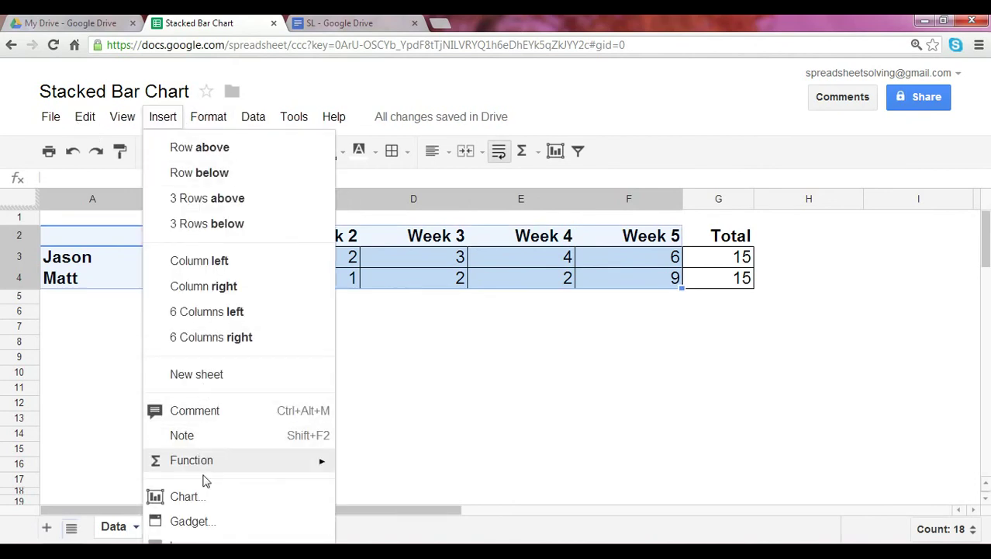
pyautogui.click(199, 498)
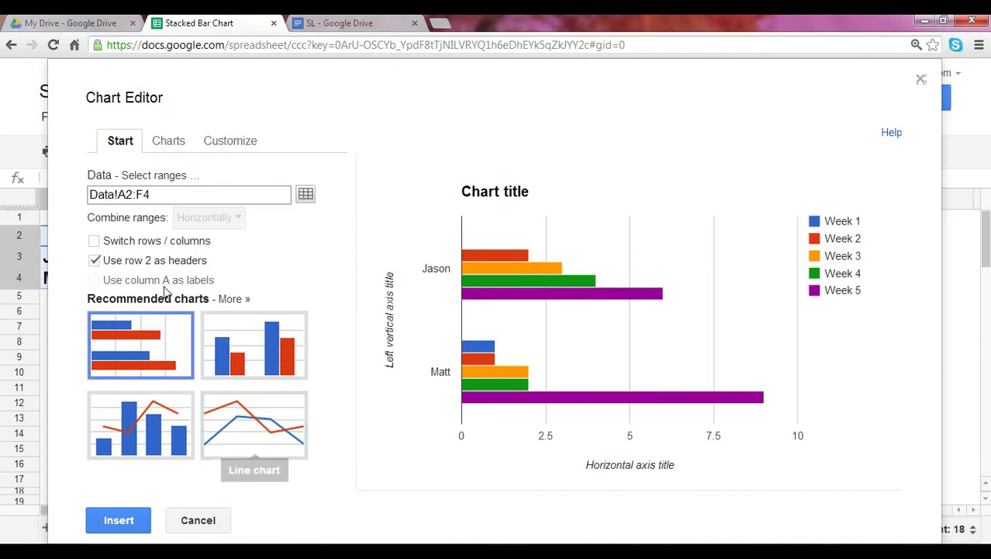
pyautogui.click(234, 300)
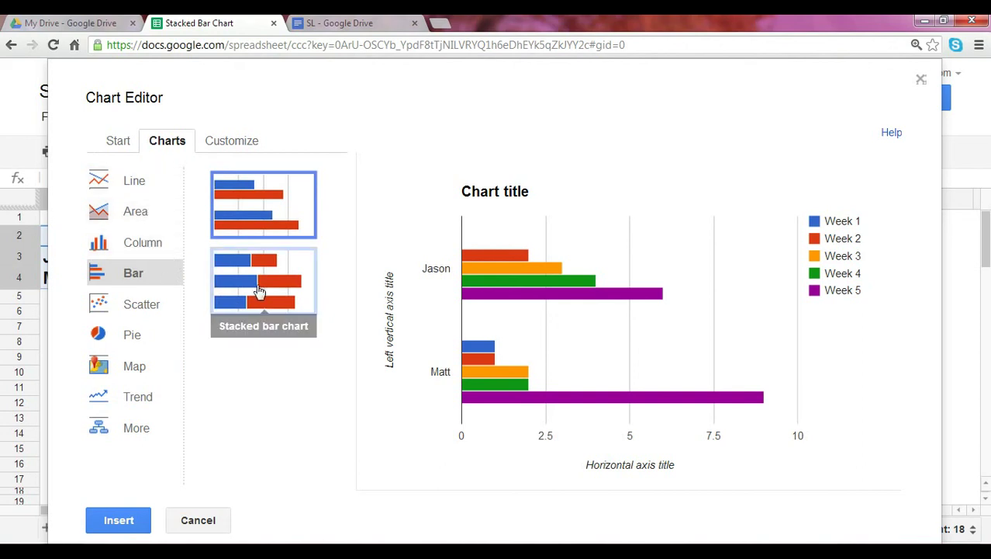
pyautogui.click(275, 303)
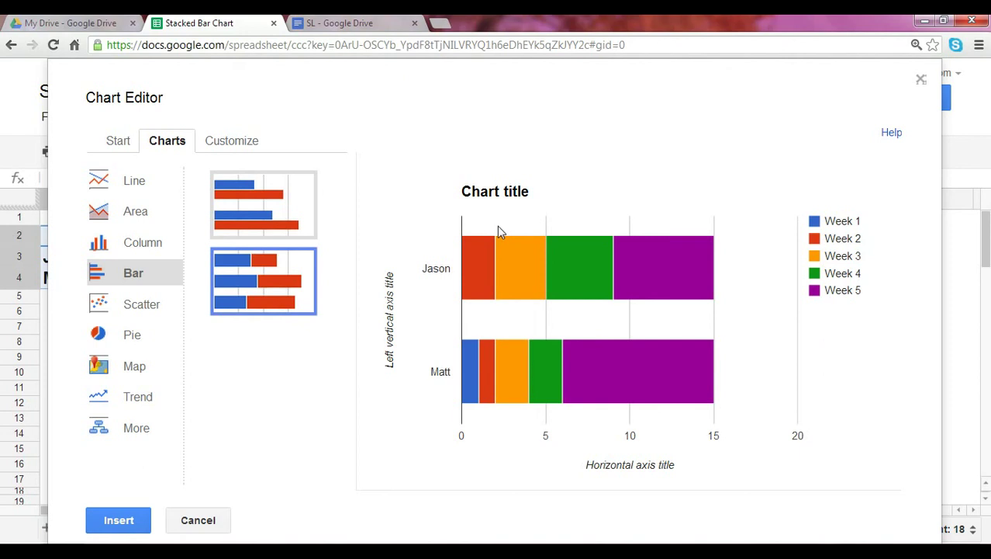
# Look over the Customize options, discard the chart, and view the Stacked Bar sheet.
pyautogui.click(225, 142)
pyautogui.moveTo(344, 186); pyautogui.dragTo(339, 439)
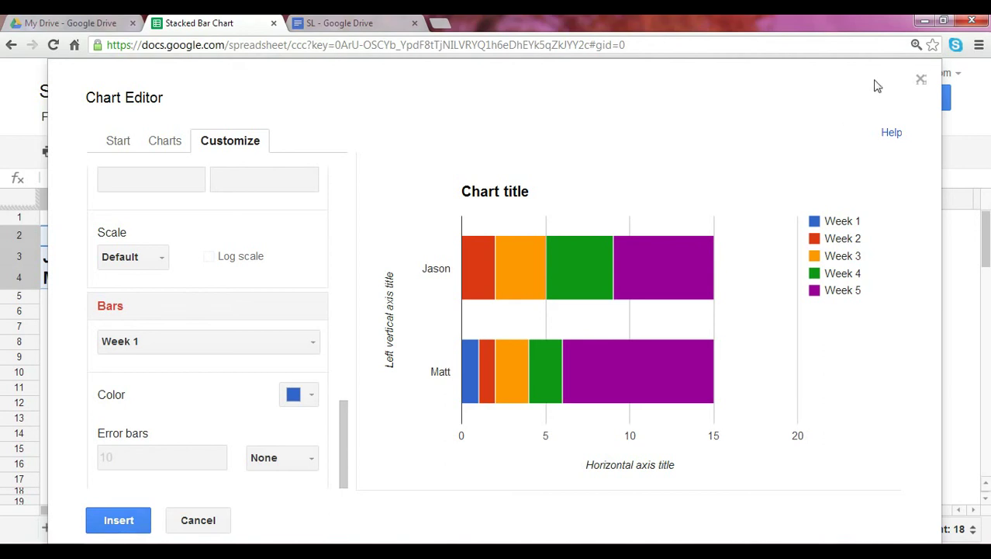
pyautogui.click(920, 81)
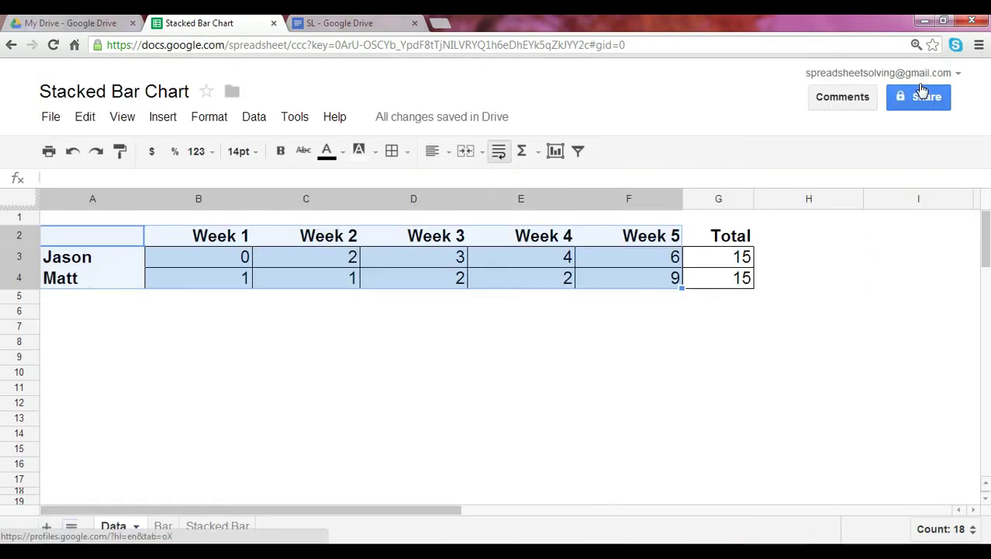
pyautogui.click(224, 529)
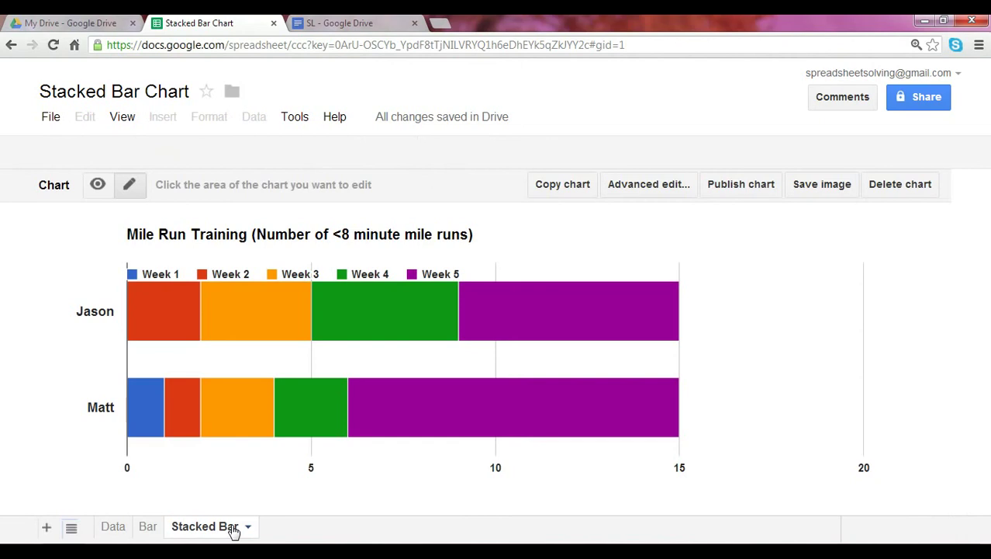